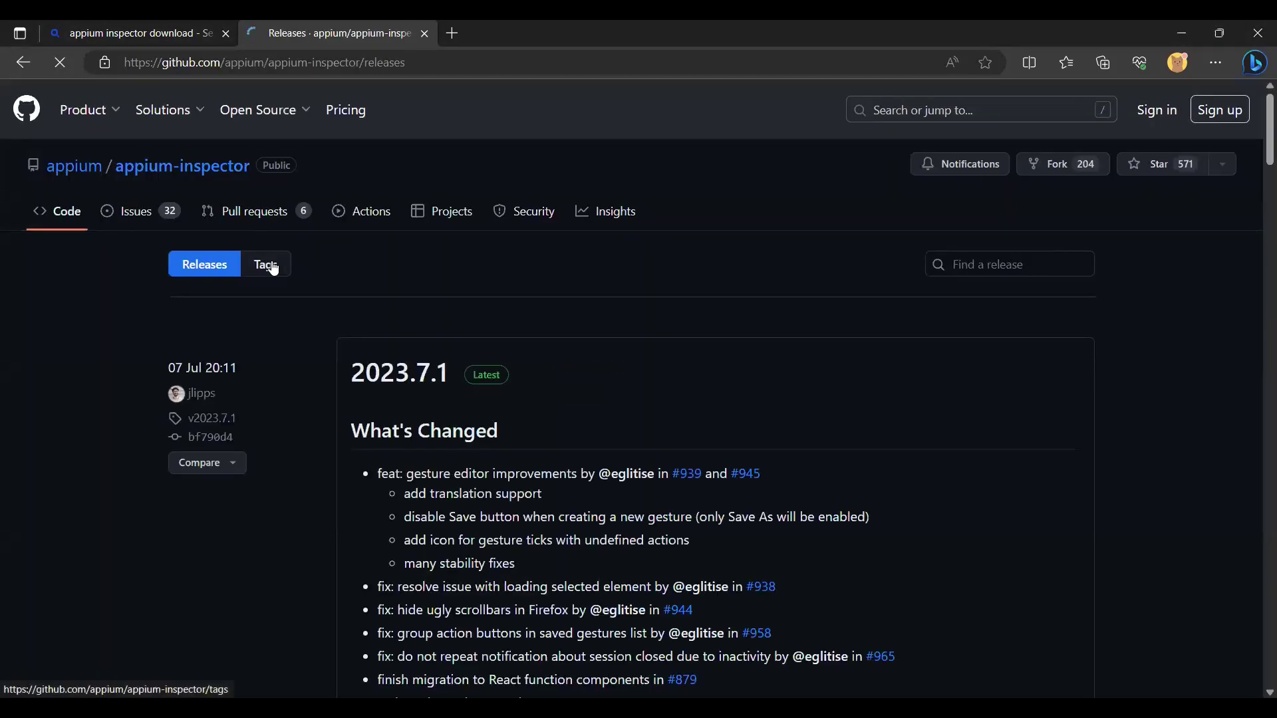
# Highlight the latest release version, 2023.7.1, on the appium-inspector Releases page
pyautogui.moveTo(451, 370); pyautogui.dragTo(348, 373)
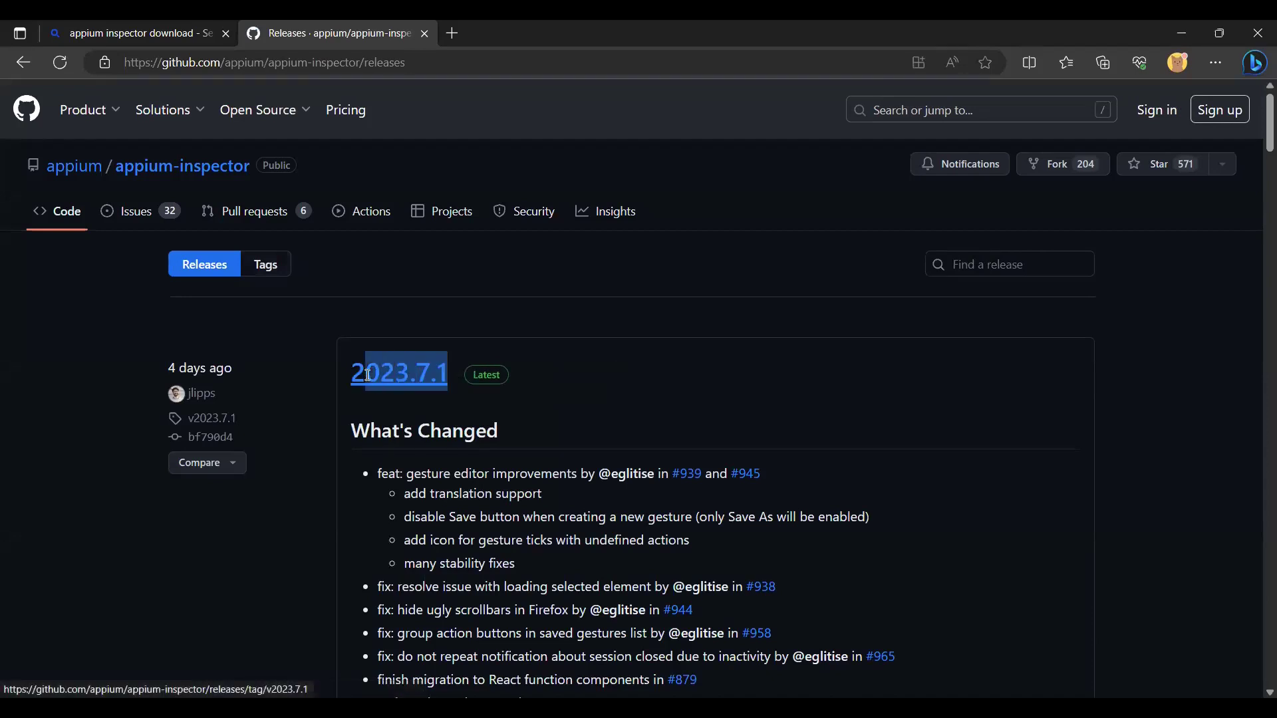
pyautogui.click(998, 360)
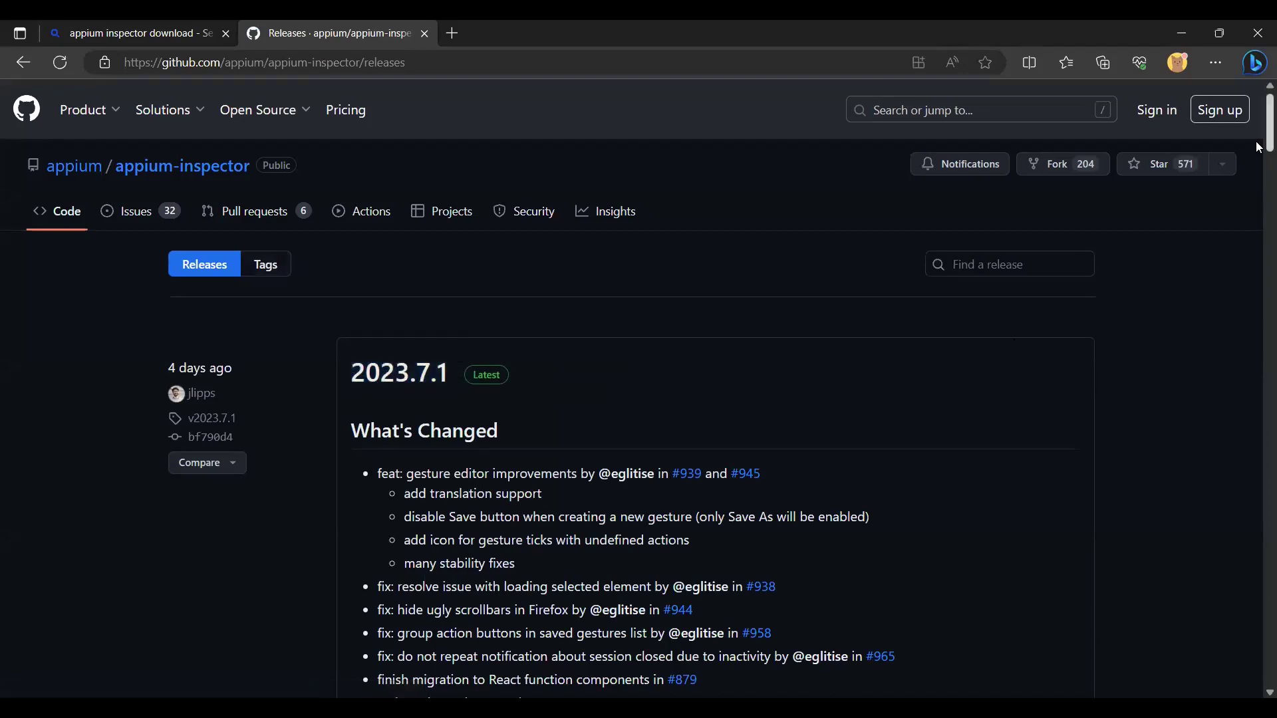
pyautogui.moveTo(1269, 124); pyautogui.dragTo(1269, 190)
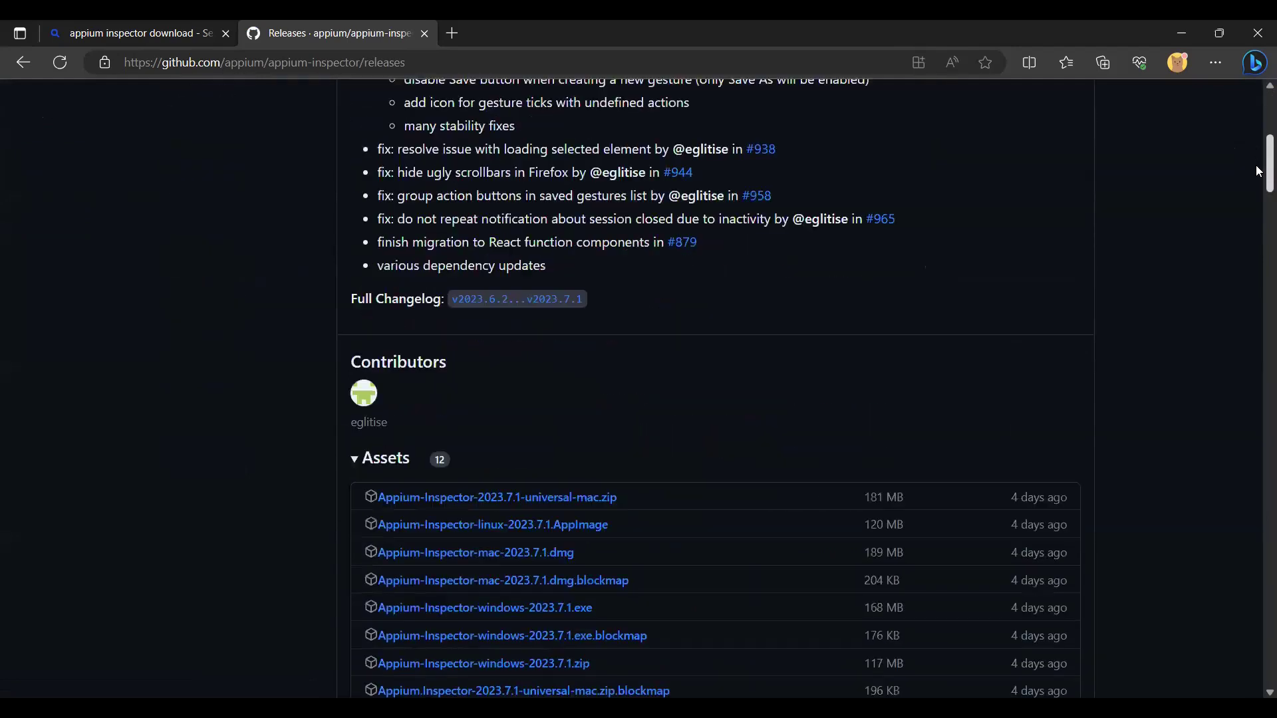
pyautogui.scroll(-1, 1255, 185)
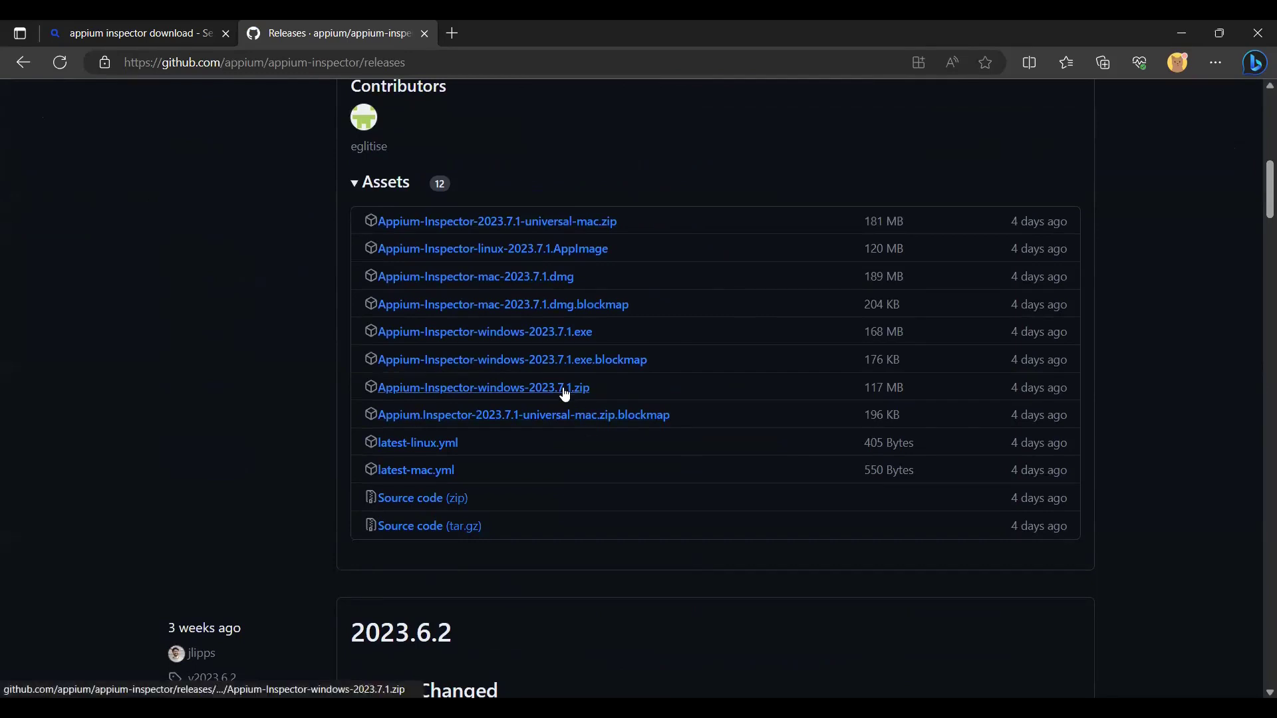
# Download Appium-Inspector-windows-2023.7.1.exe from the release assets
pyautogui.click(554, 335)
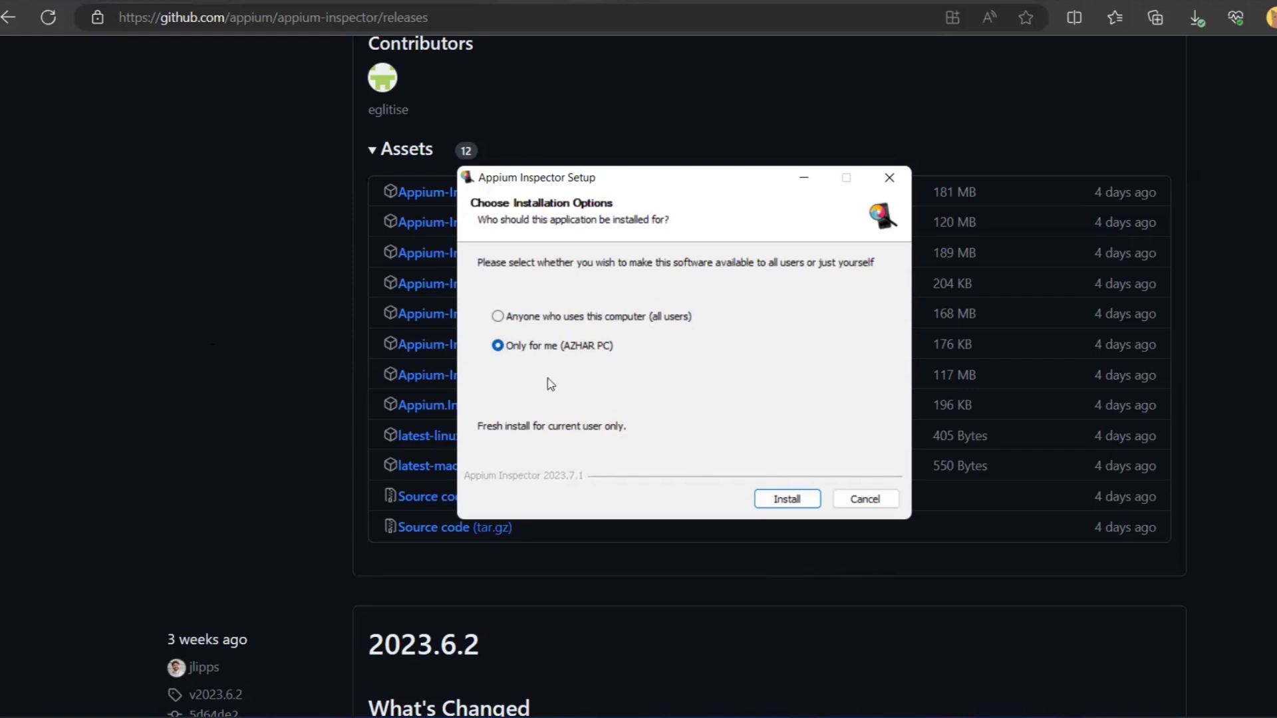
# Install Appium Inspector 2023.7.1 for the current user and finish setup with launch enabled
pyautogui.click(788, 500)
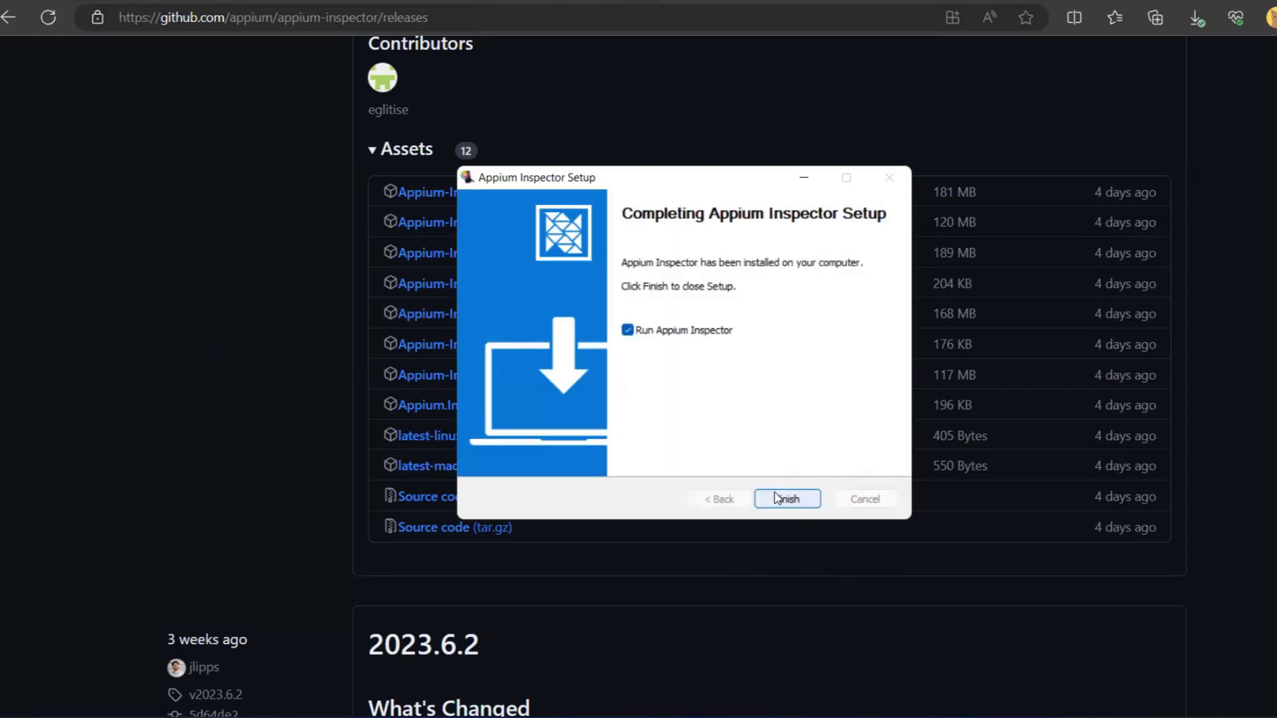
pyautogui.click(789, 501)
pyautogui.click(781, 504)
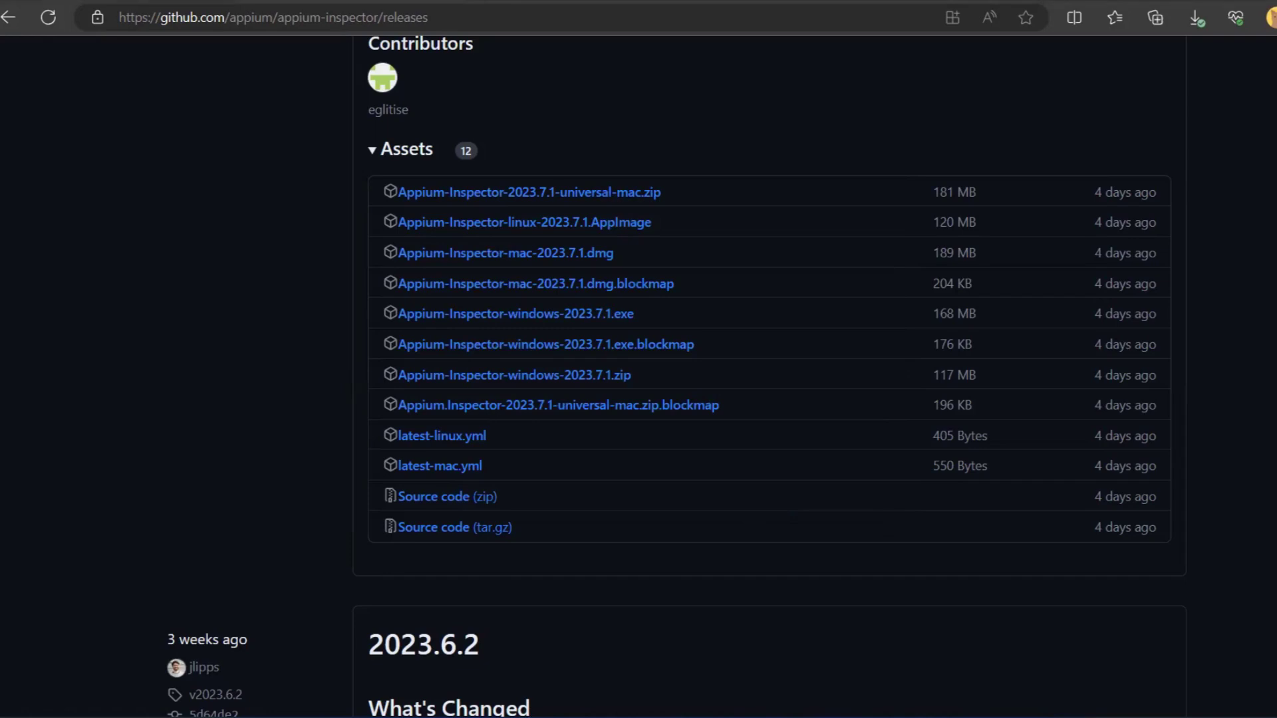
# Launch Appium Server GUI from the Windows Start search
pyautogui.press('super')
pyautogui.write('appium server GUI')
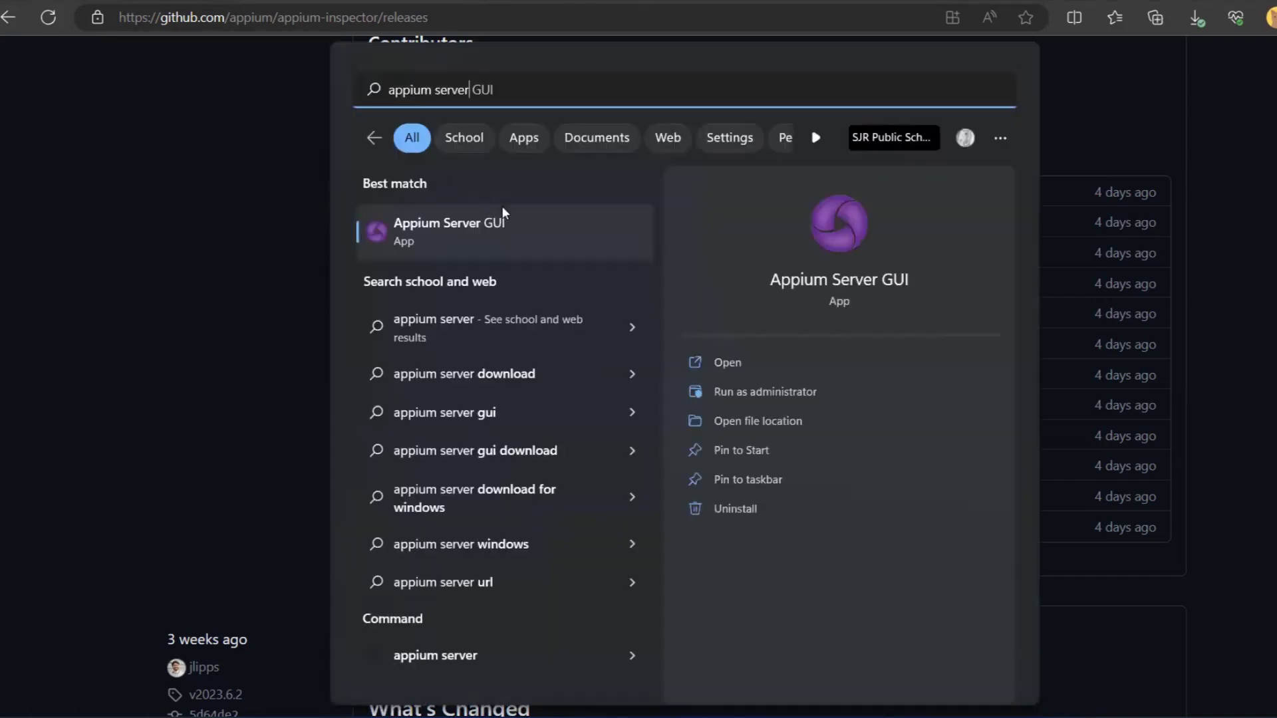
pyautogui.click(493, 228)
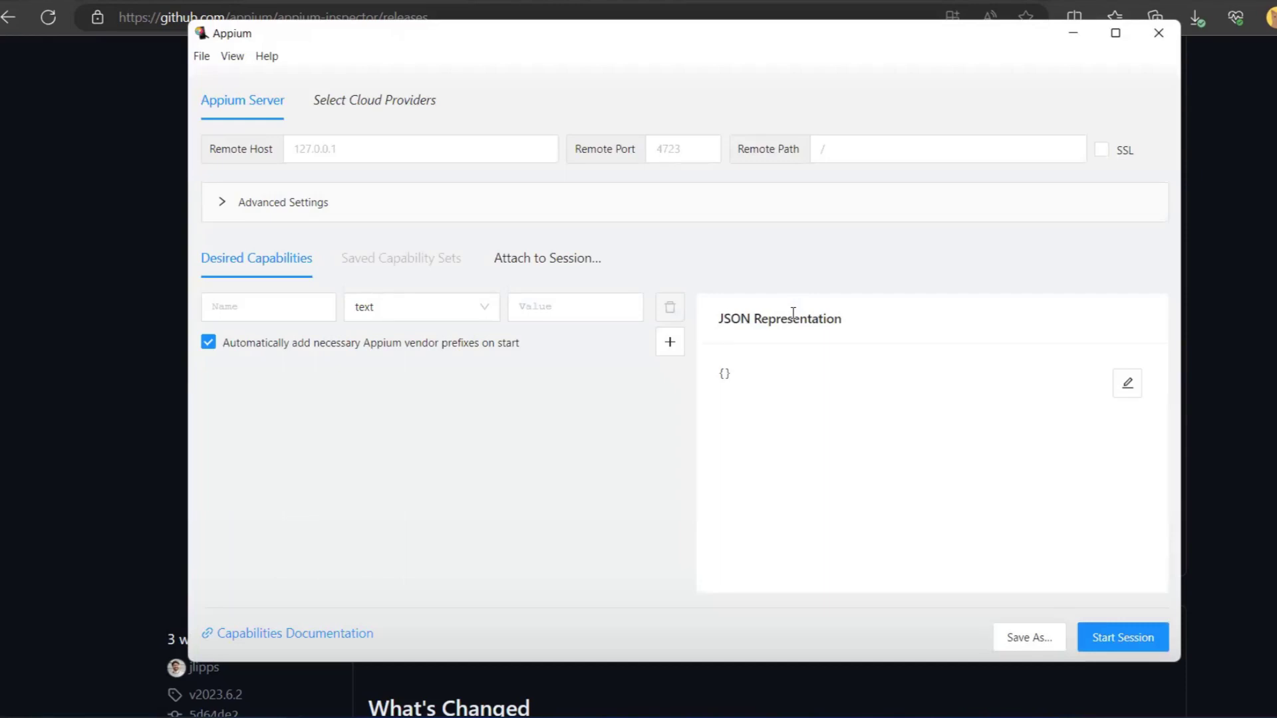
# Check the remote host and port, then add capability platformName with value Android
pyautogui.click(310, 150)
pyautogui.click(678, 151)
pyautogui.click(234, 311)
pyautogui.write('platform')
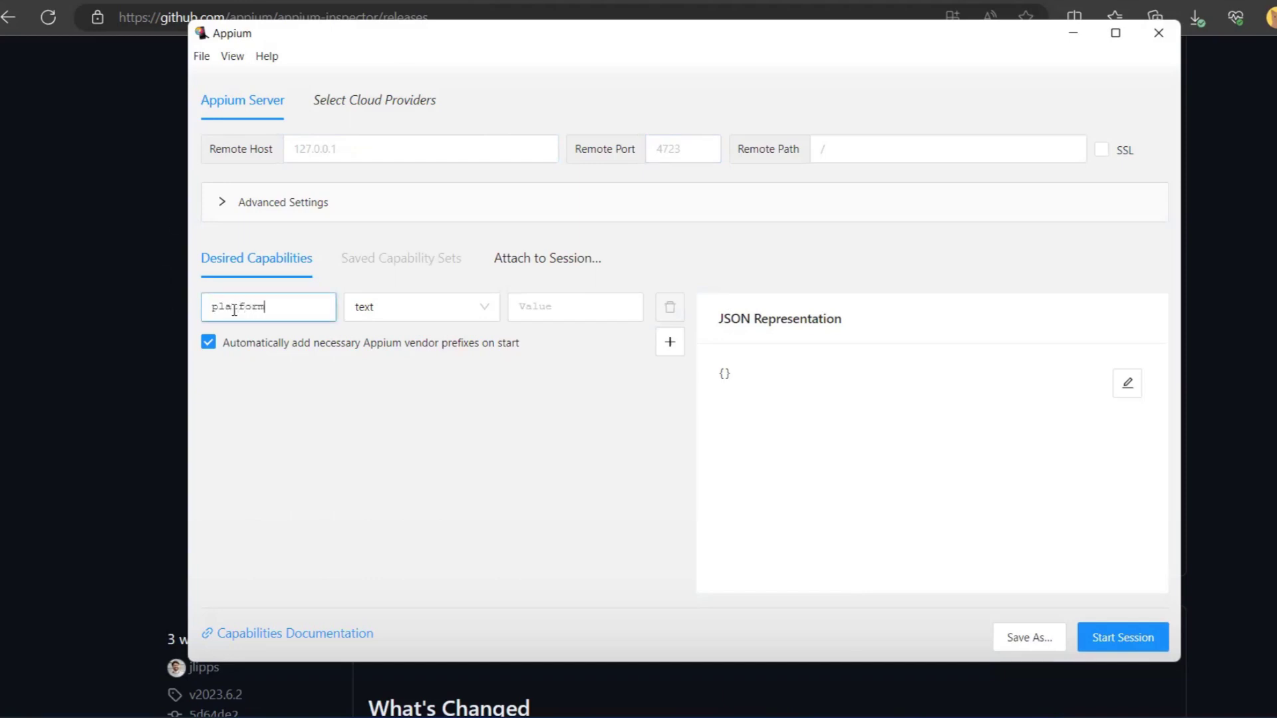
pyautogui.write('Name')
pyautogui.press('Tab')
pyautogui.press('Tab')
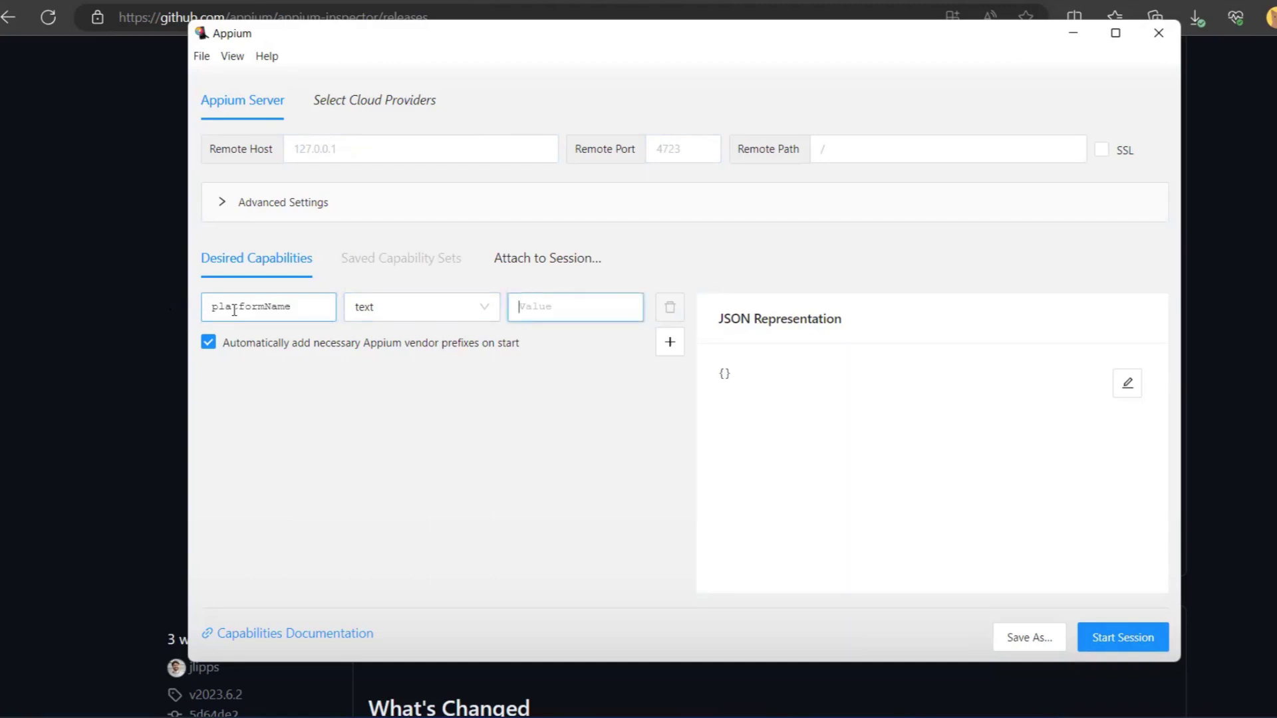
pyautogui.write('Andr')
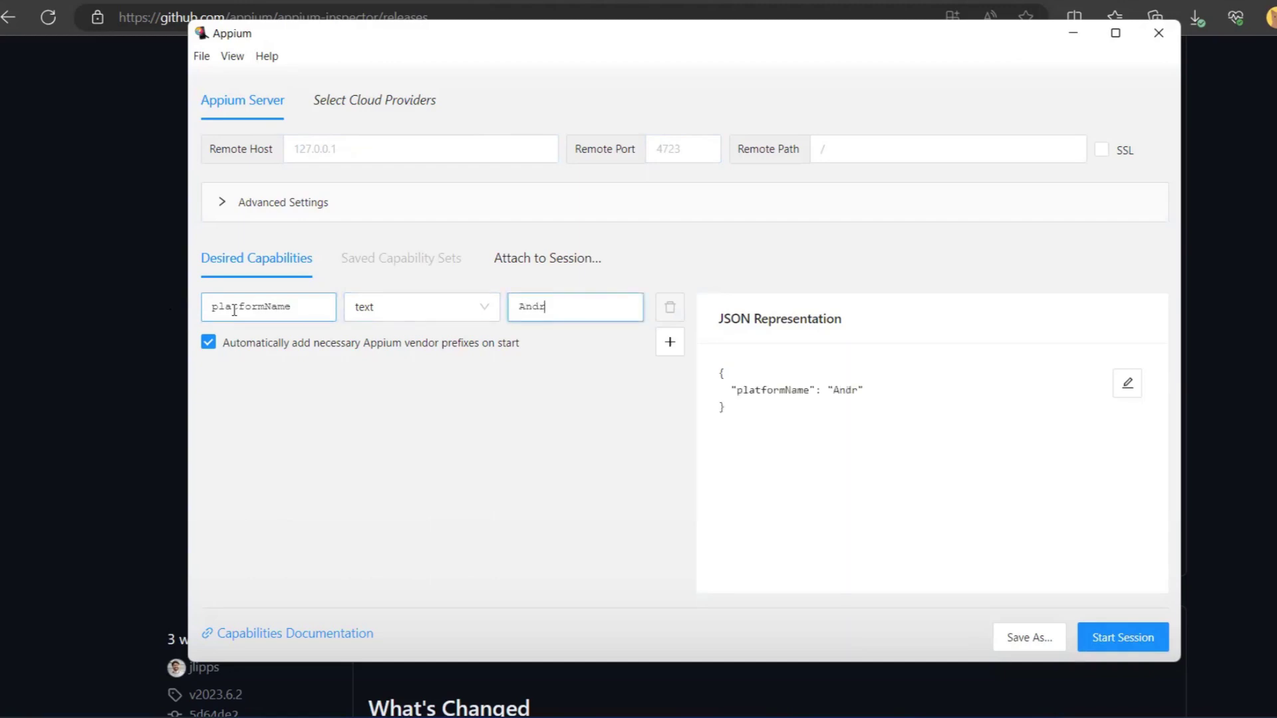
pyautogui.write('oid')
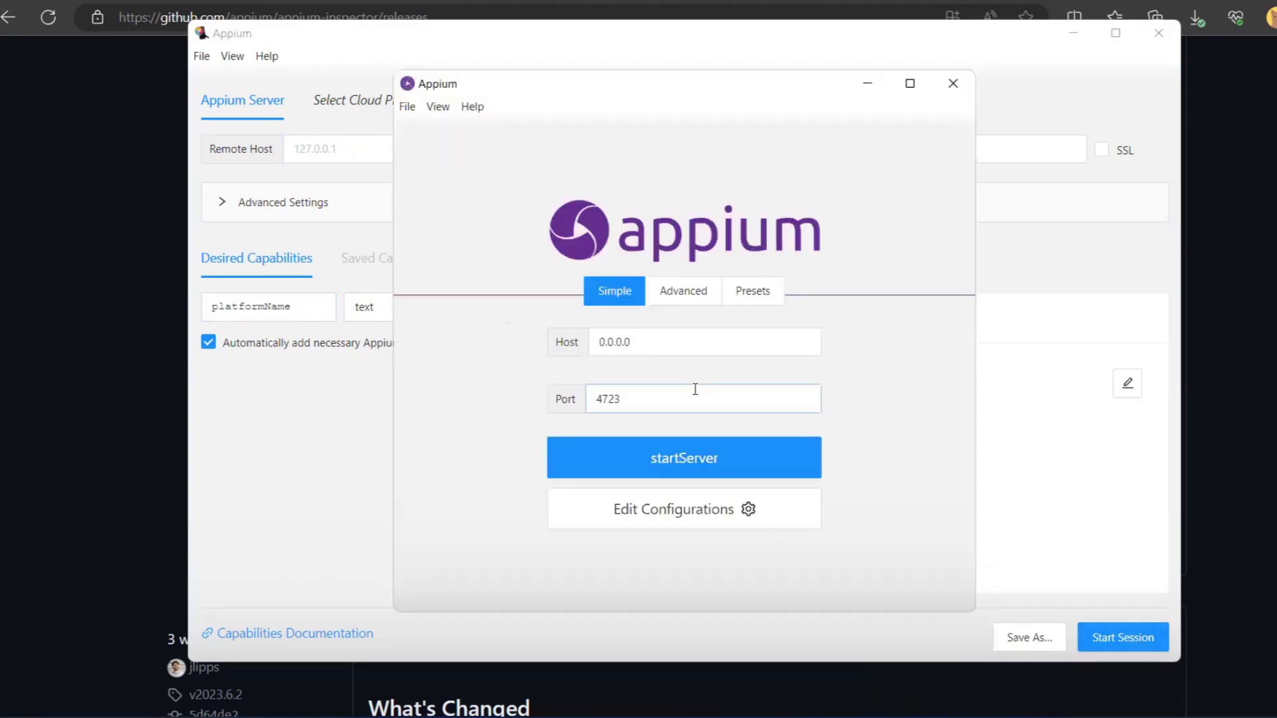
# Change the Appium server host from 0.0.0.0 to 127.0.0.1
pyautogui.click(655, 343)
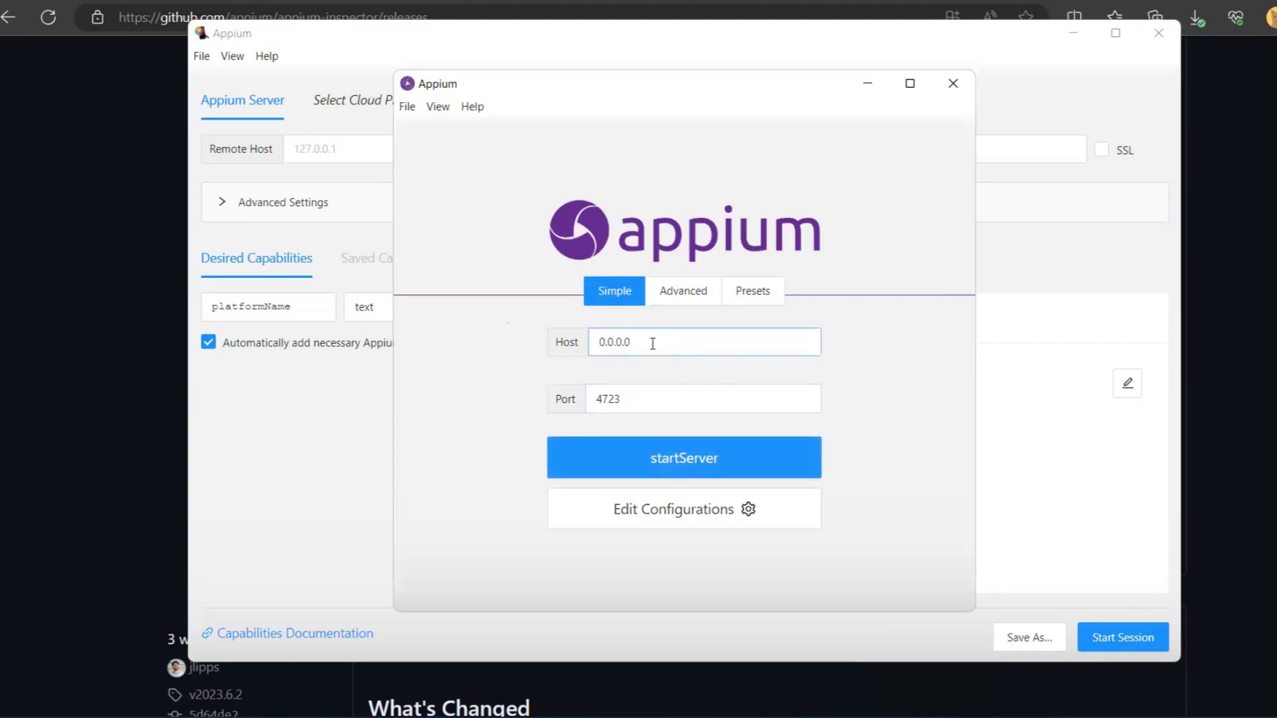
pyautogui.doubleClick(658, 344)
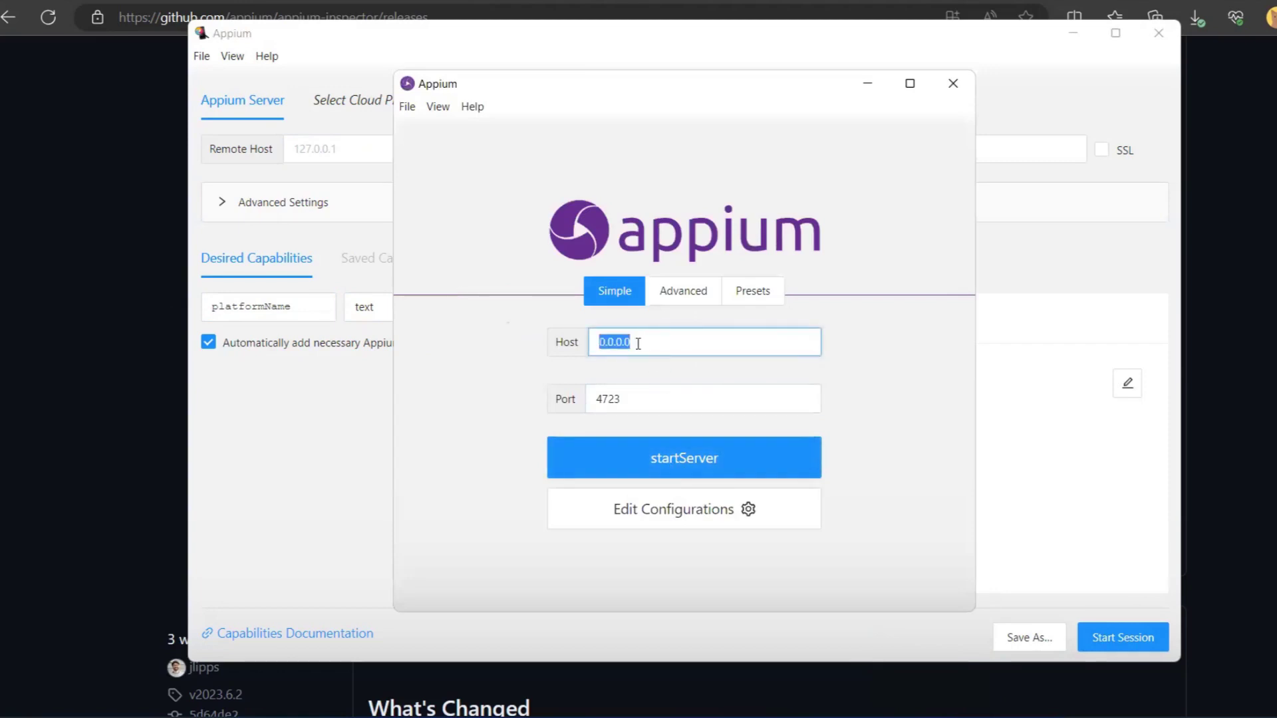
pyautogui.press('BackSpace')
pyautogui.write('12')
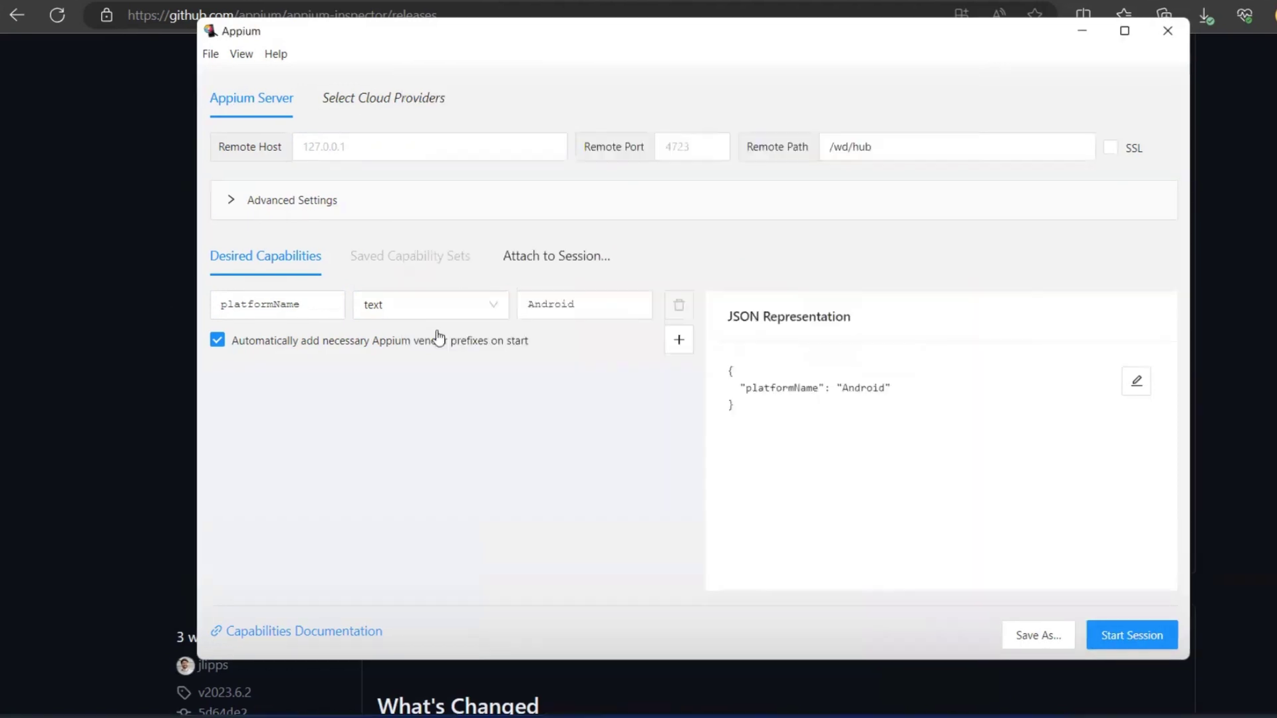
pyautogui.click(332, 305)
pyautogui.click(391, 305)
# Stop the running Appium server, close its logs, and restart it on 127.0.0.1:4723
pyautogui.click(977, 713)
pyautogui.click(960, 137)
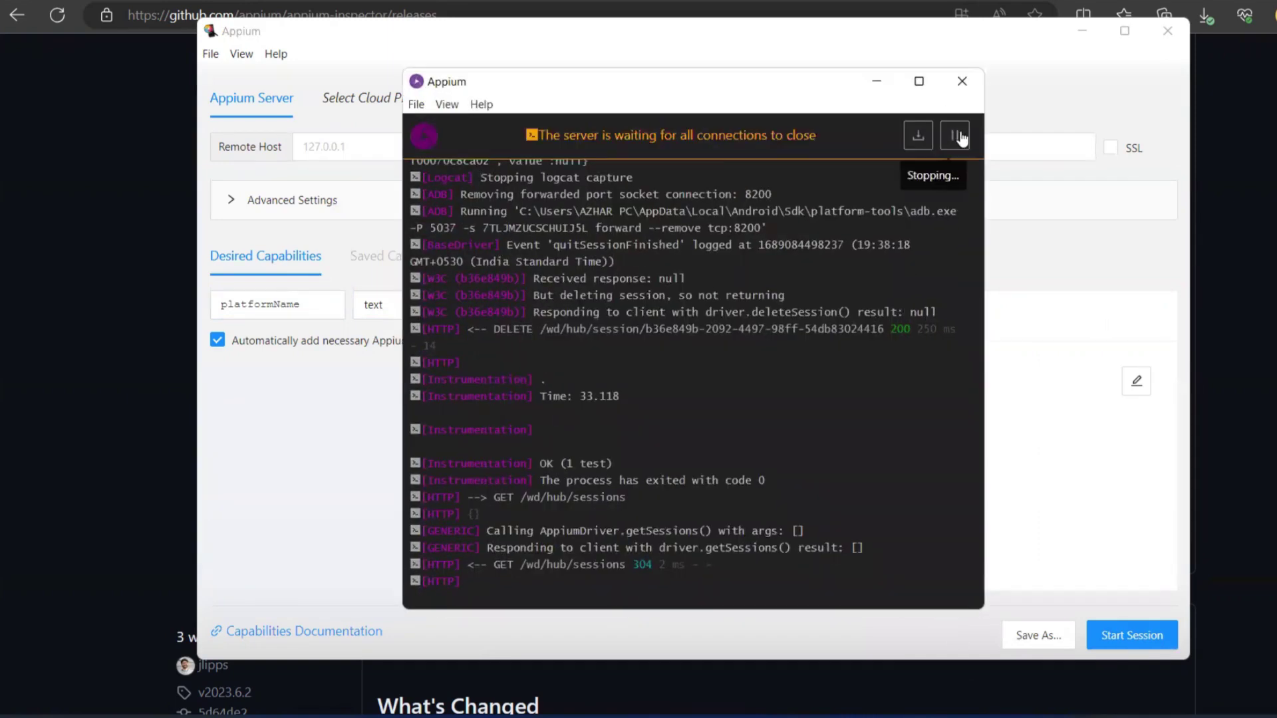
pyautogui.click(958, 136)
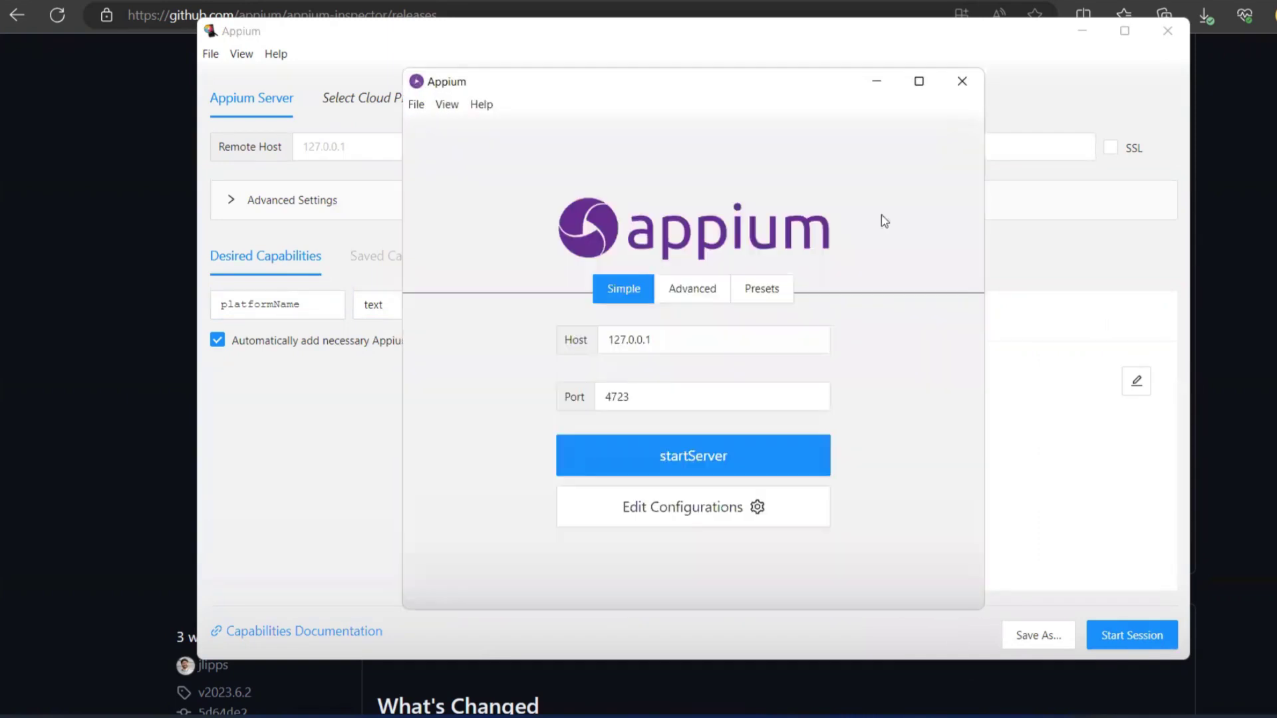
pyautogui.click(689, 455)
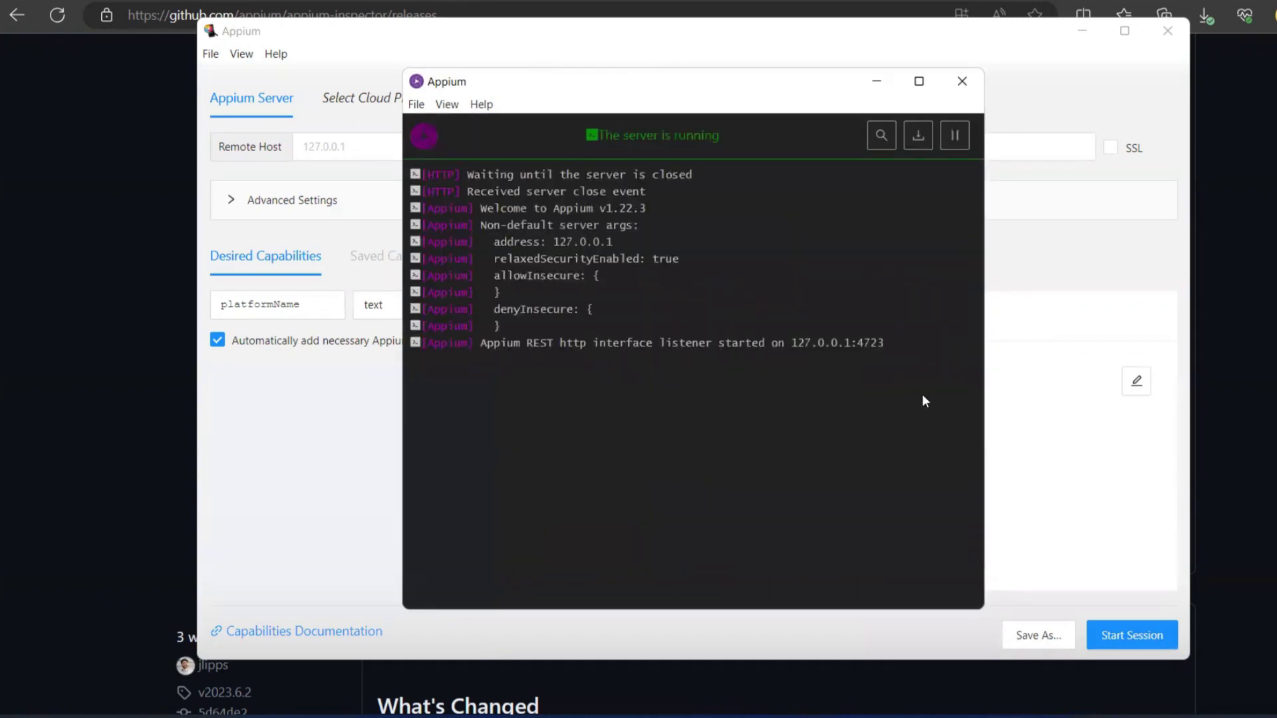
# Start a device session and inspect the Calendar icon, then the Google G icon's XPath
pyautogui.click(876, 80)
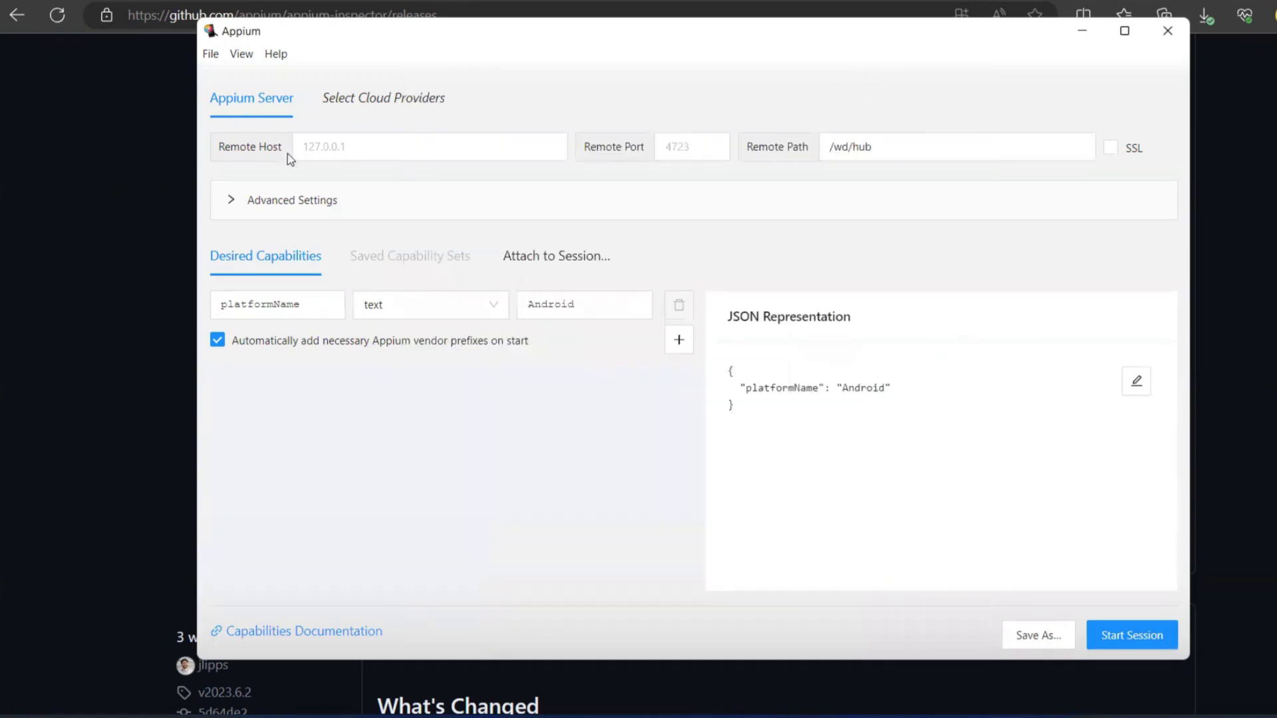
pyautogui.click(1126, 629)
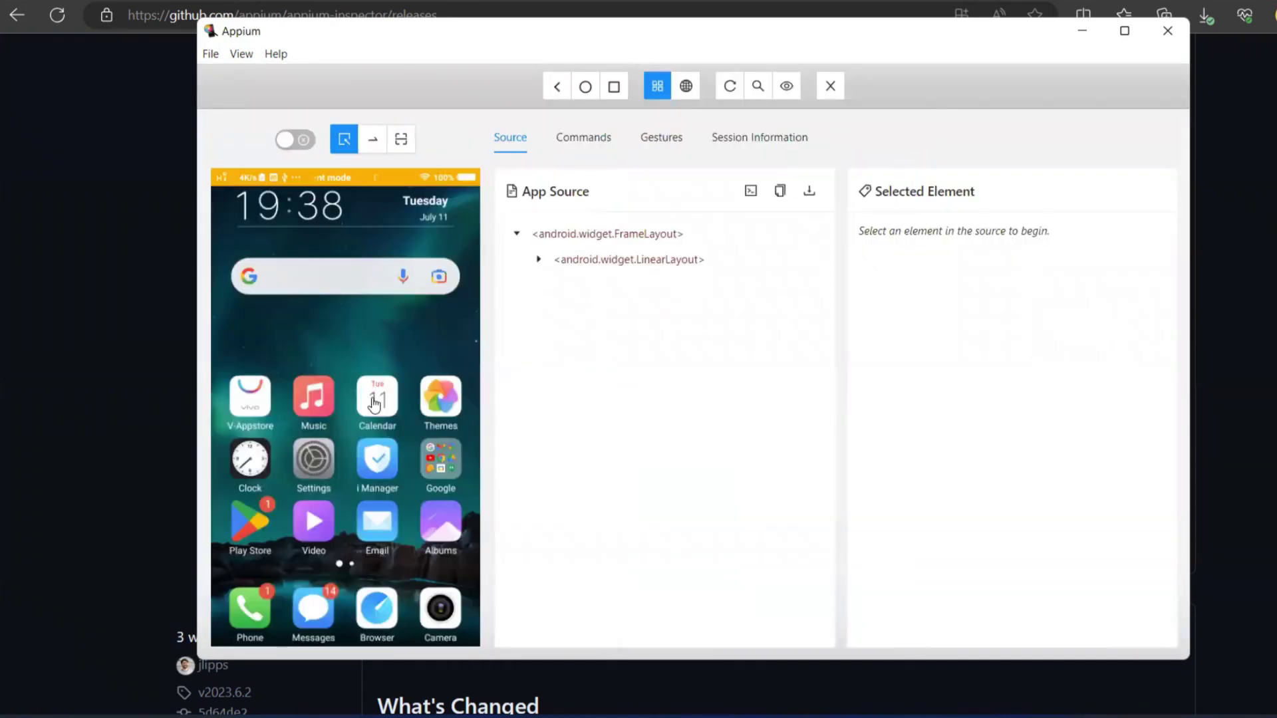
pyautogui.click(375, 403)
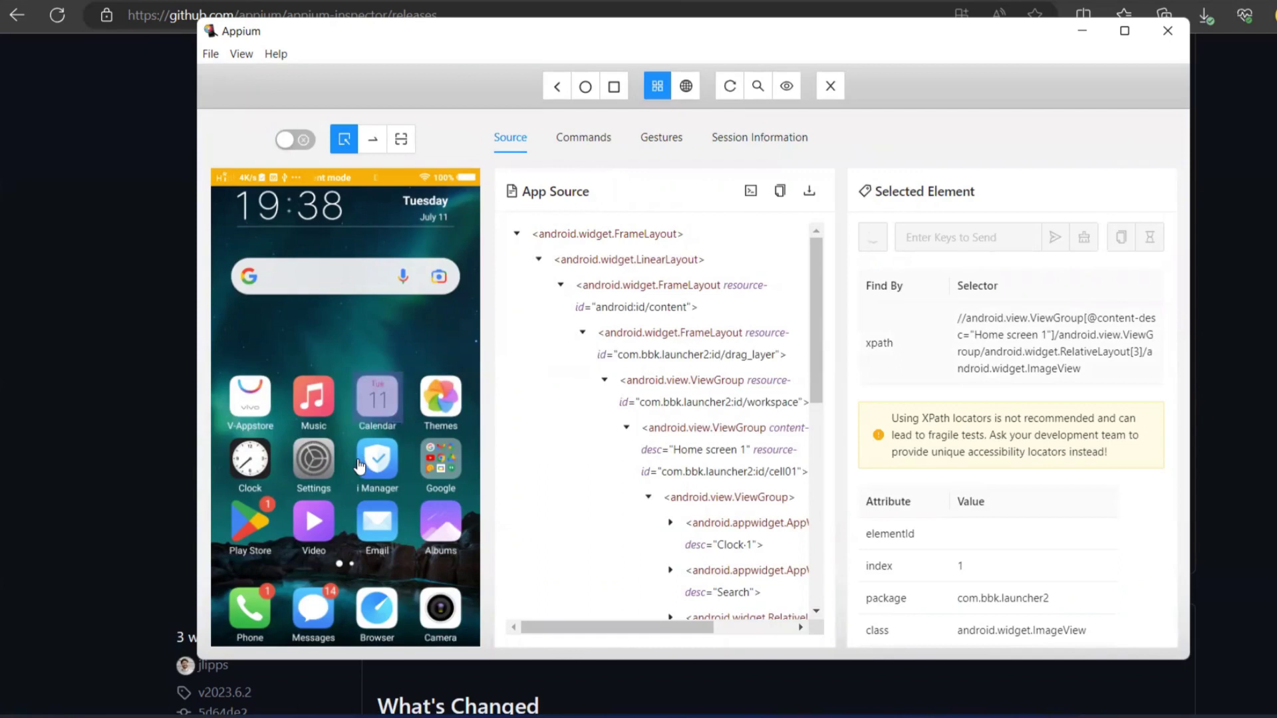
pyautogui.click(242, 279)
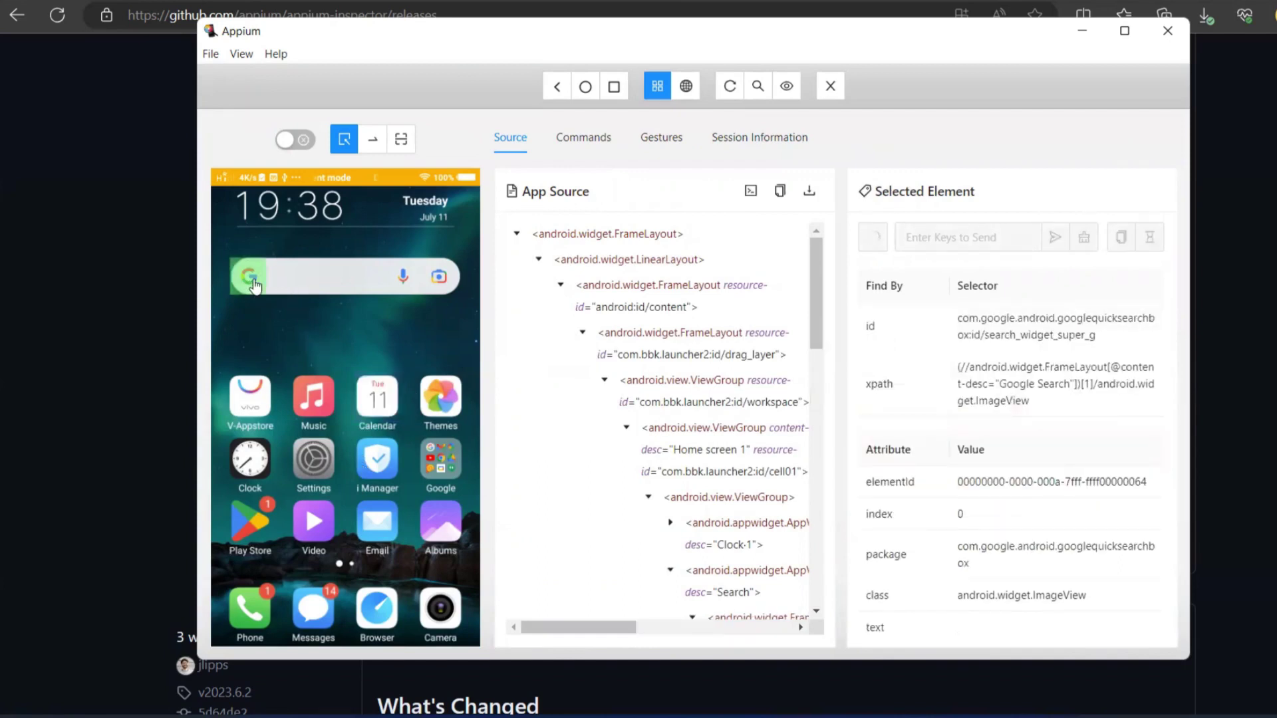